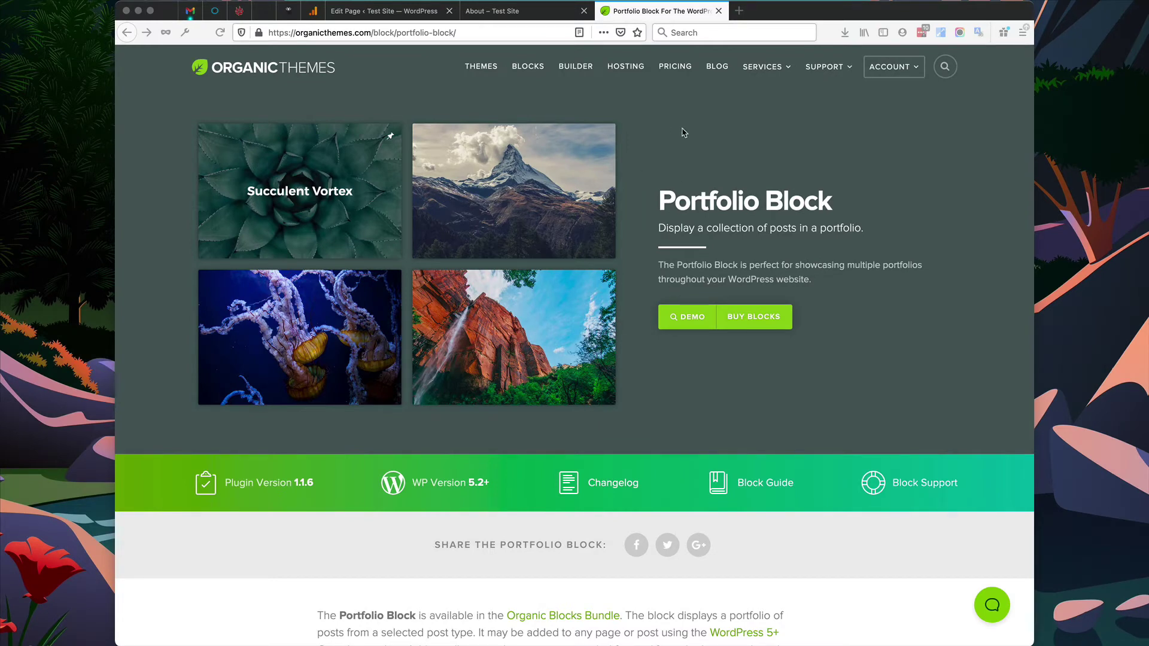
Insert a Portfolio block on a new line after the About page's first paragraph.
click(420, 13)
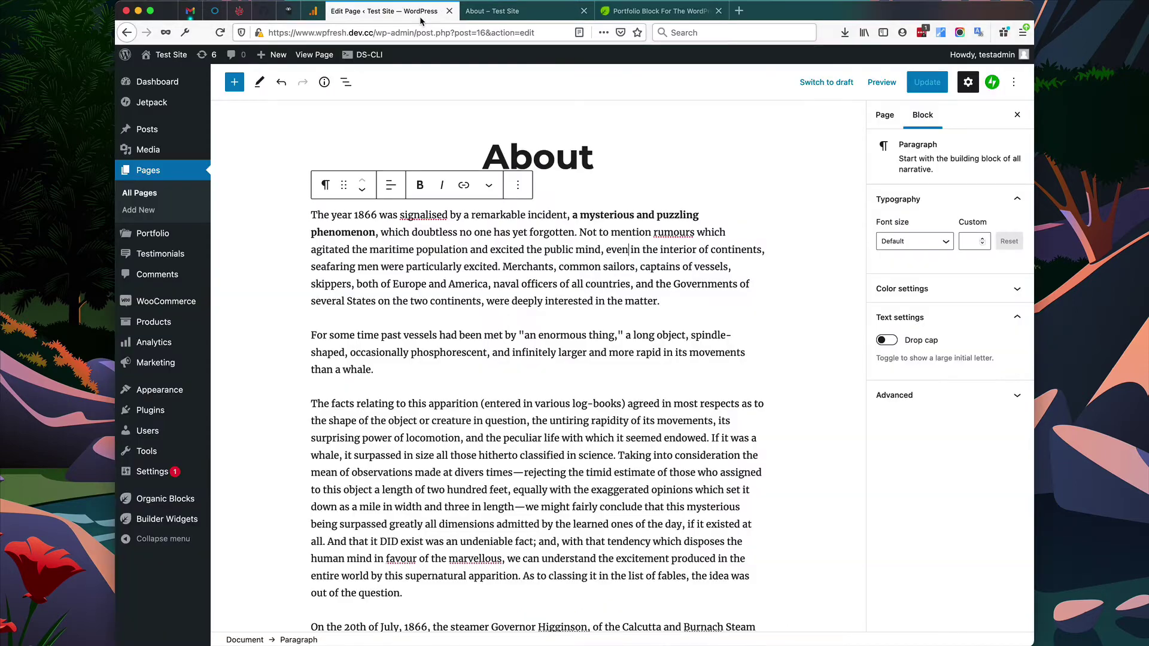
click(668, 302)
key(Return)
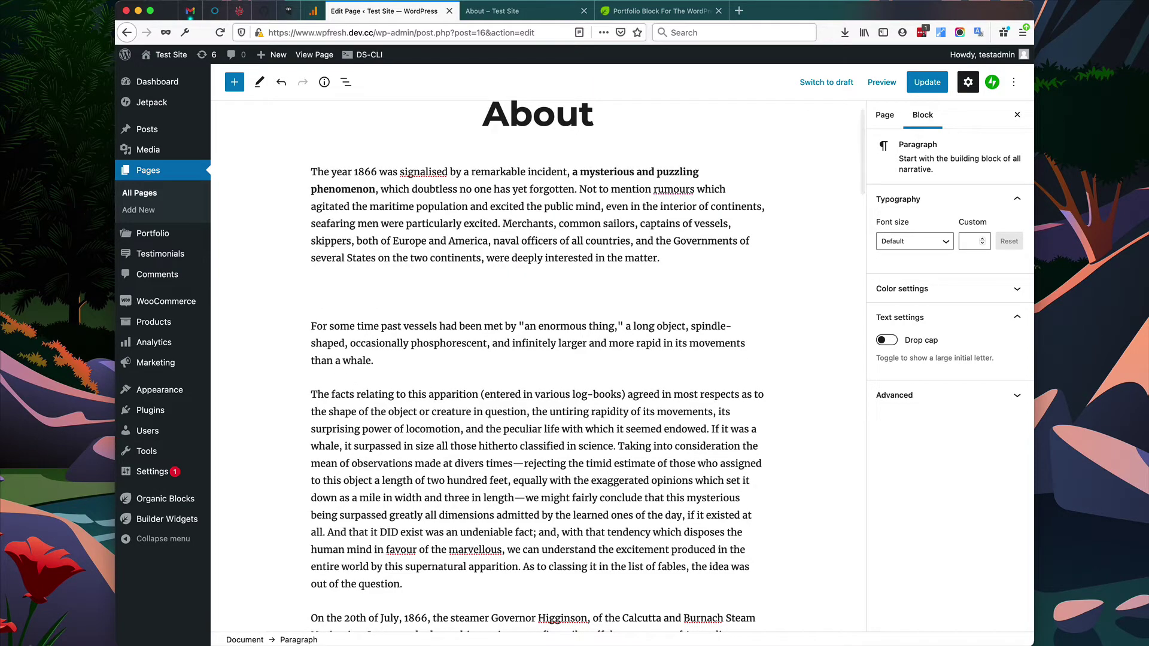
scroll(718, 324, up, 1)
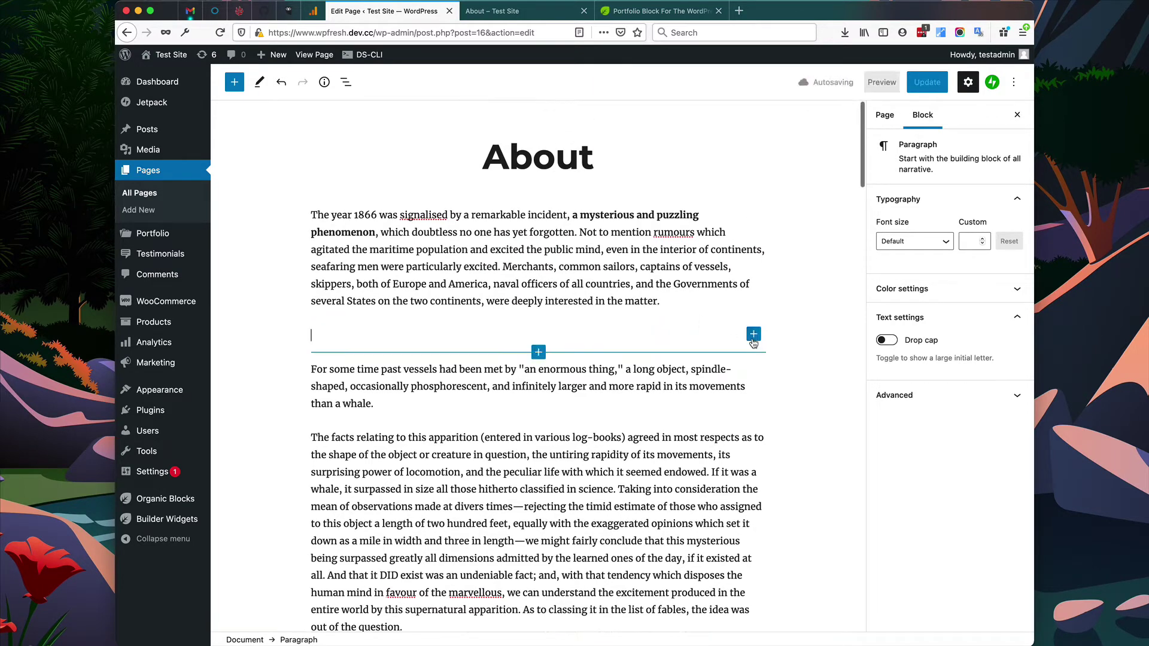
click(754, 335)
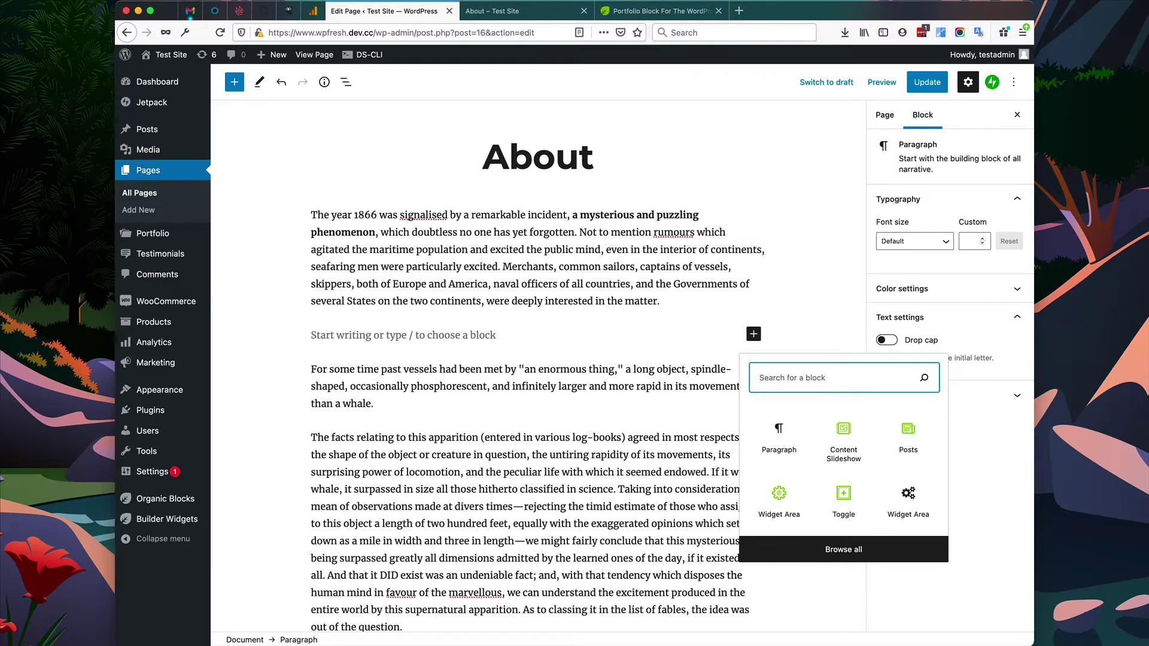
text(portf)
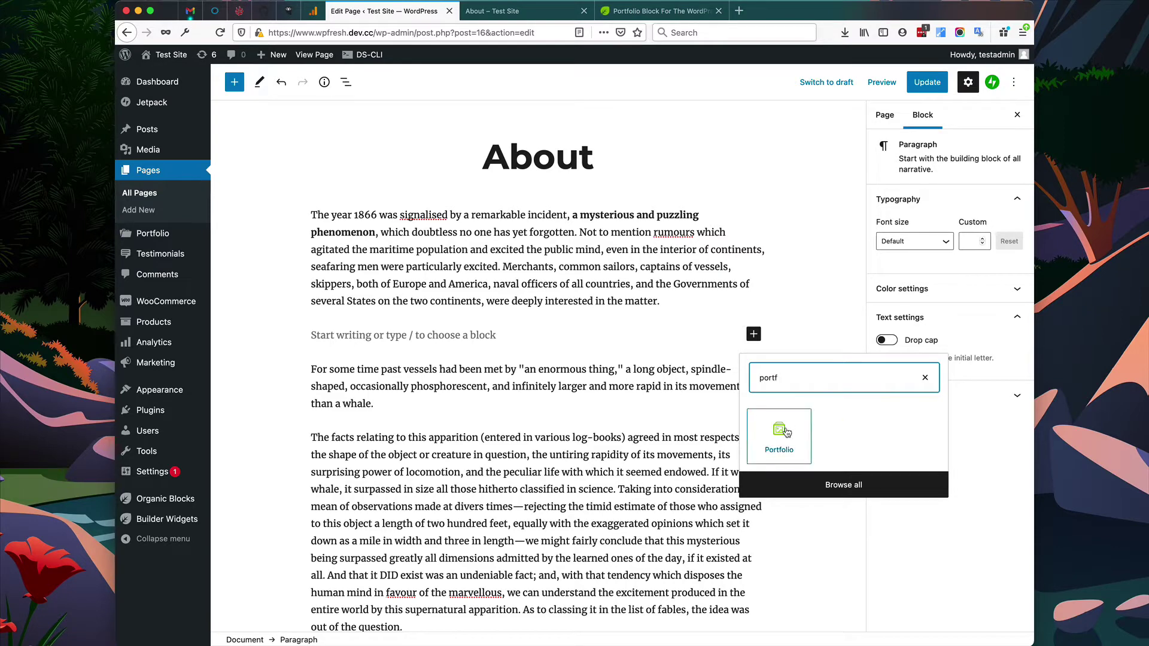
click(786, 433)
scroll(708, 400, down, 1)
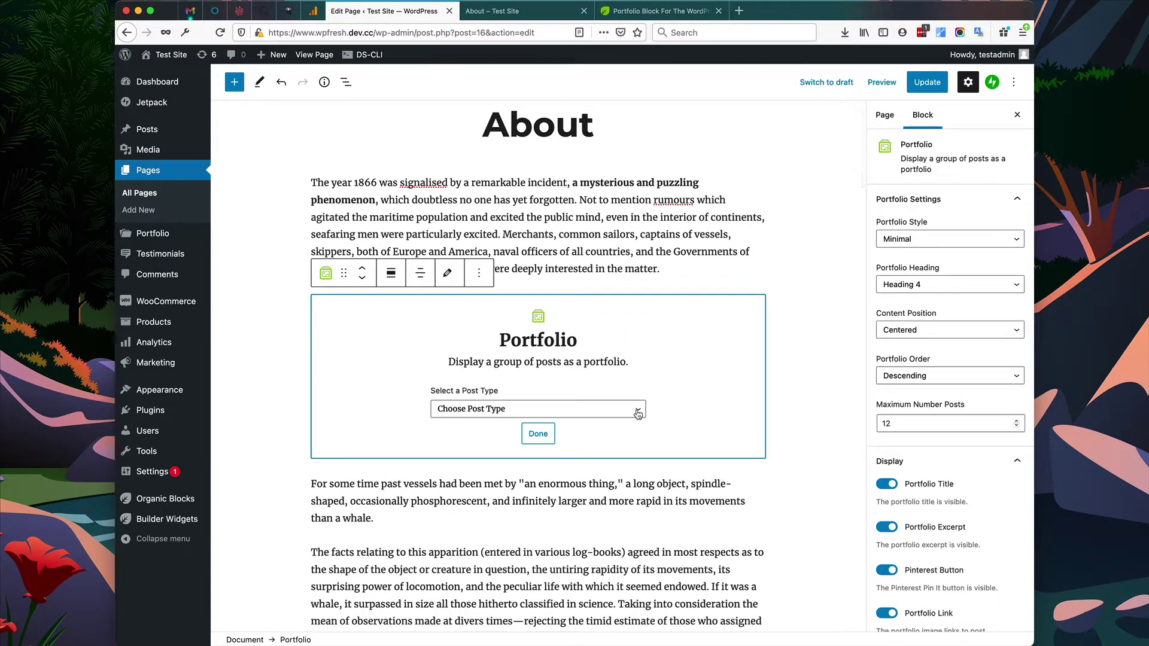
Source the Portfolio block from Posts, taxonomy category, Blog category, and finish setup.
click(638, 411)
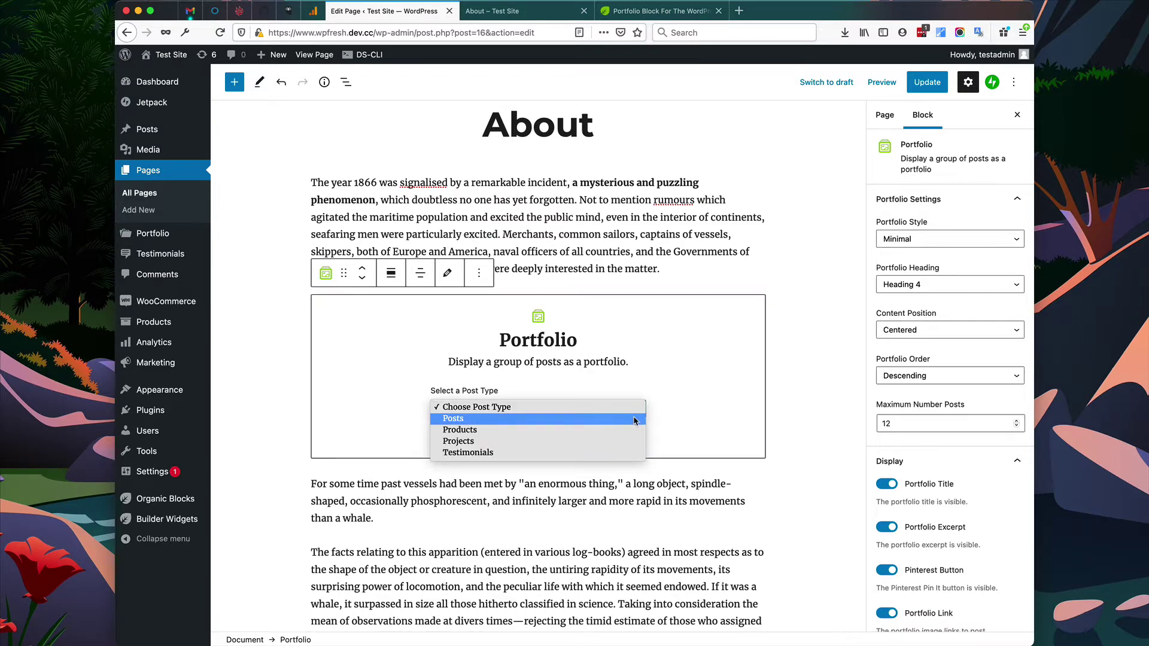
click(634, 420)
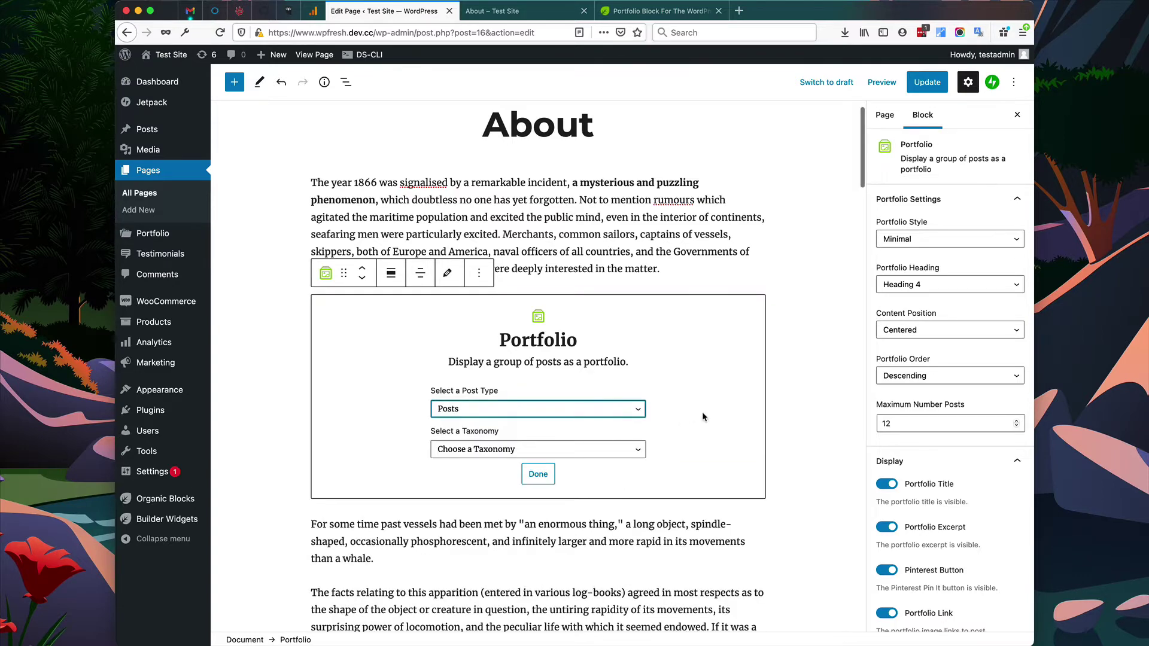
click(643, 413)
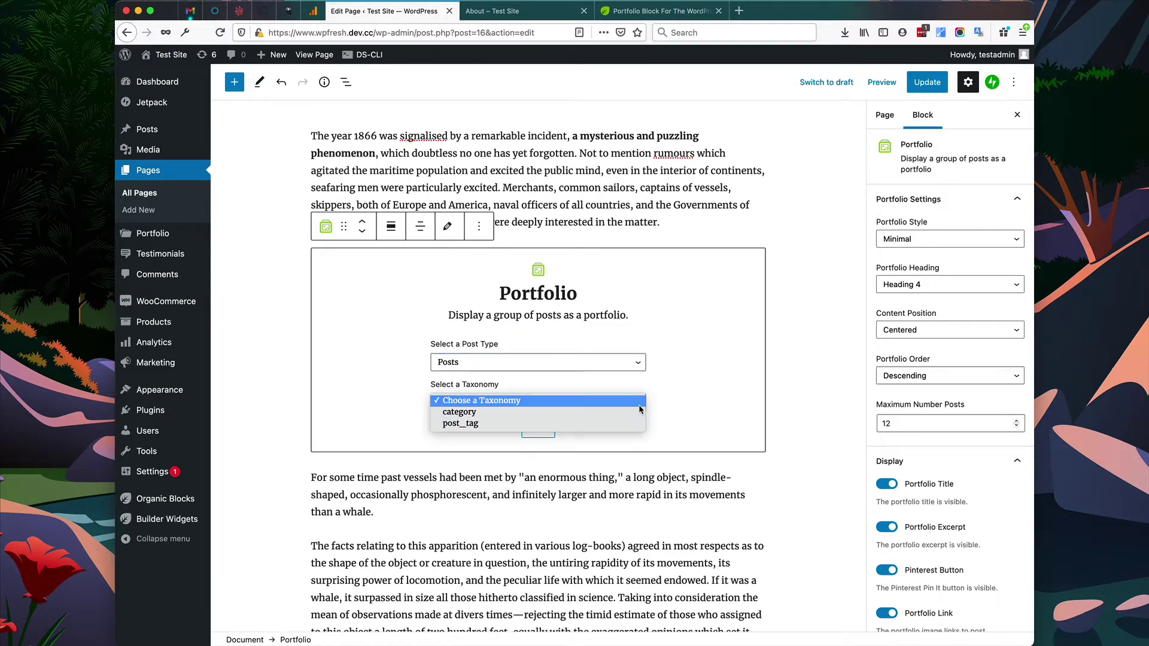
click(631, 414)
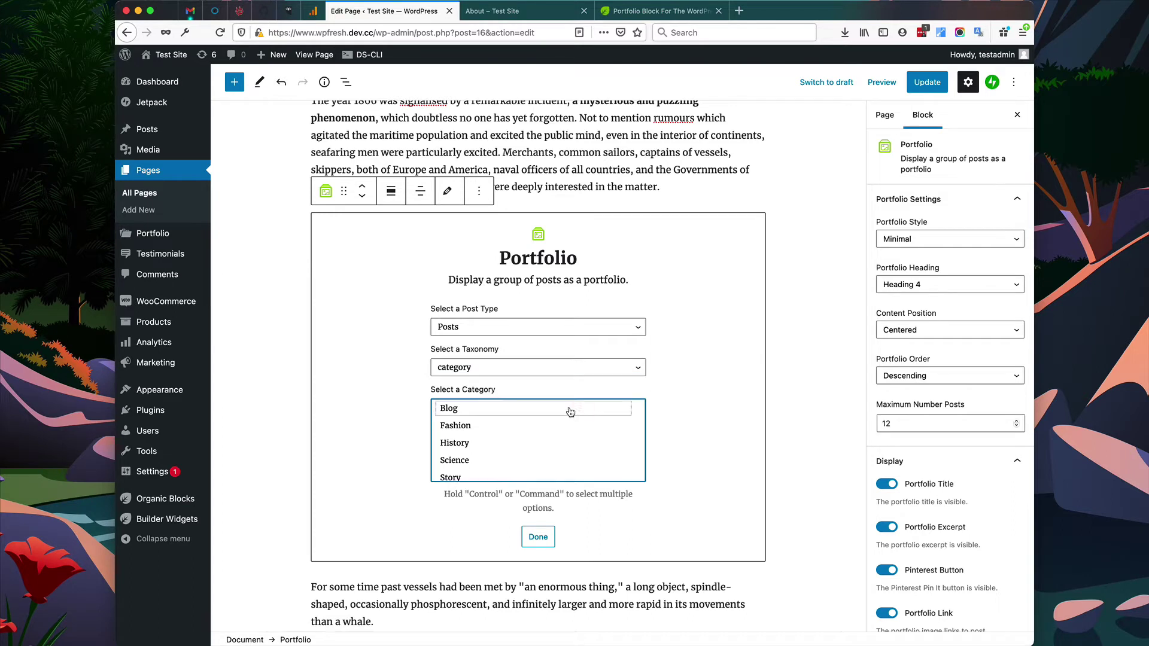
click(571, 410)
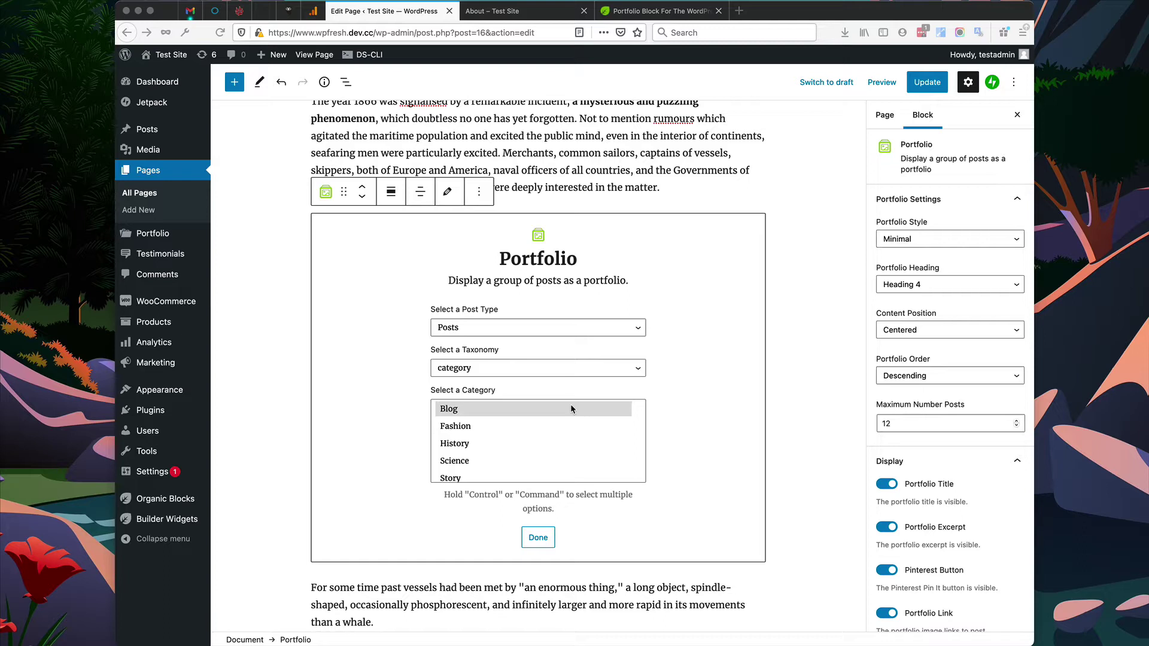
click(573, 410)
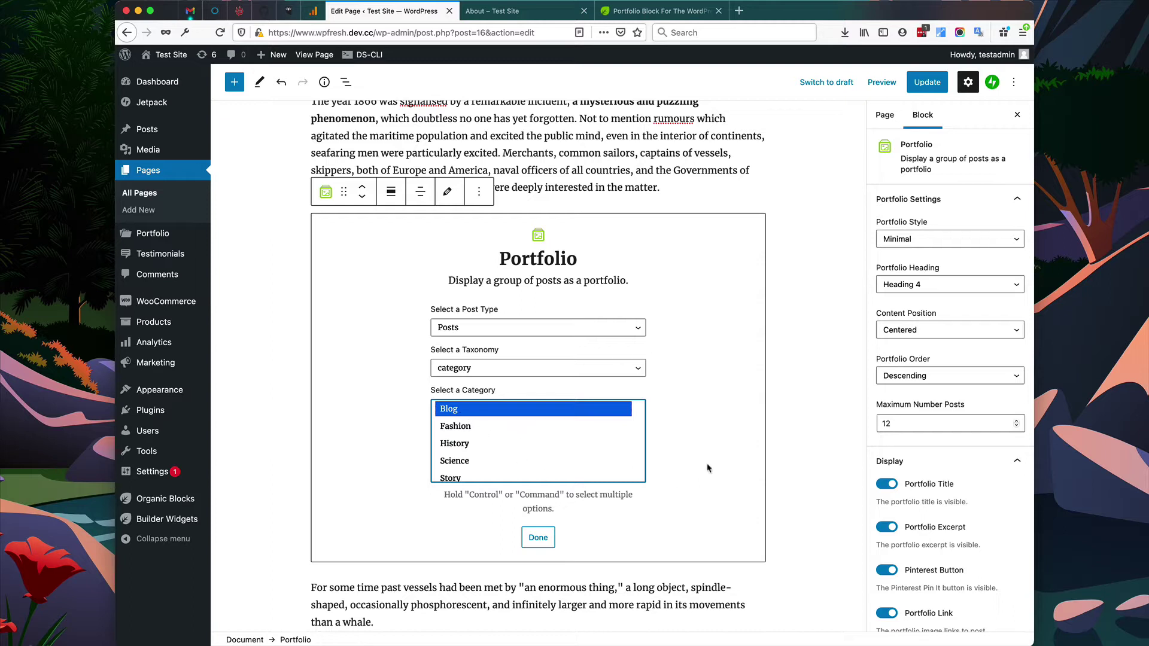
click(543, 540)
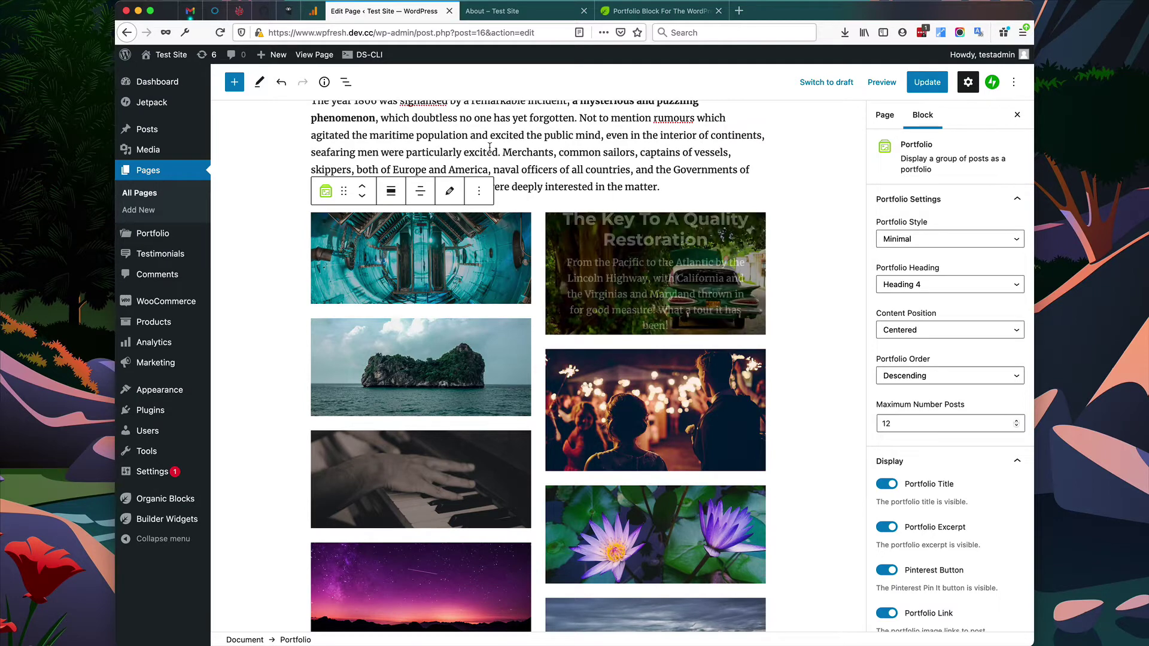
Align the Portfolio block to full width and turn off Portfolio Excerpt.
click(393, 195)
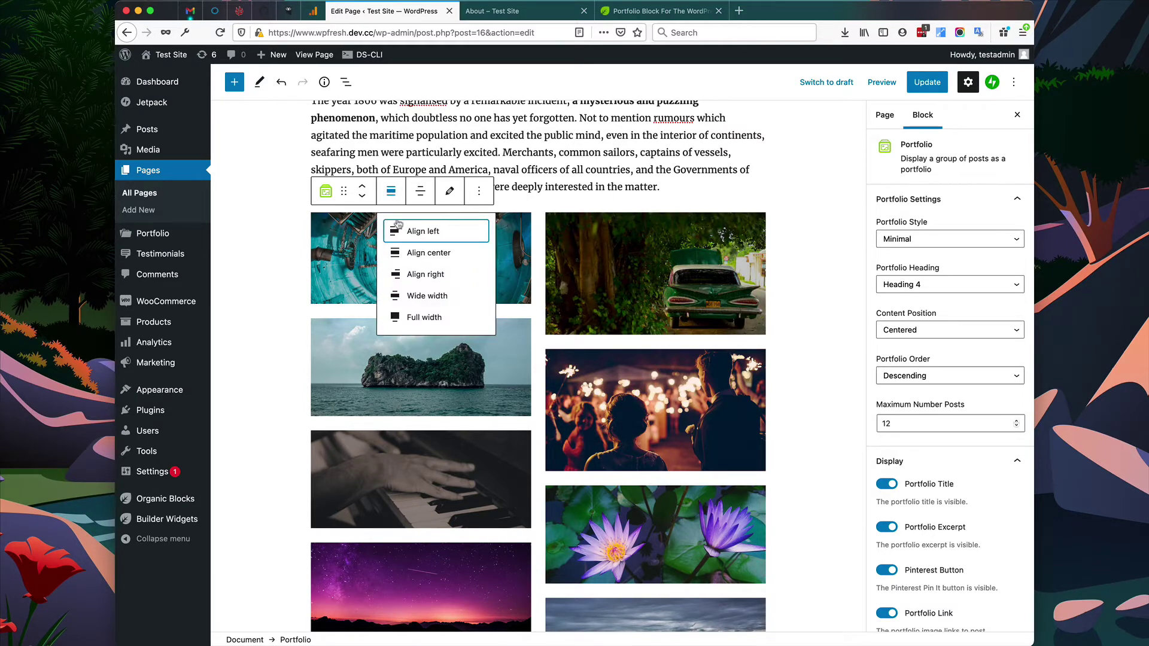
click(432, 312)
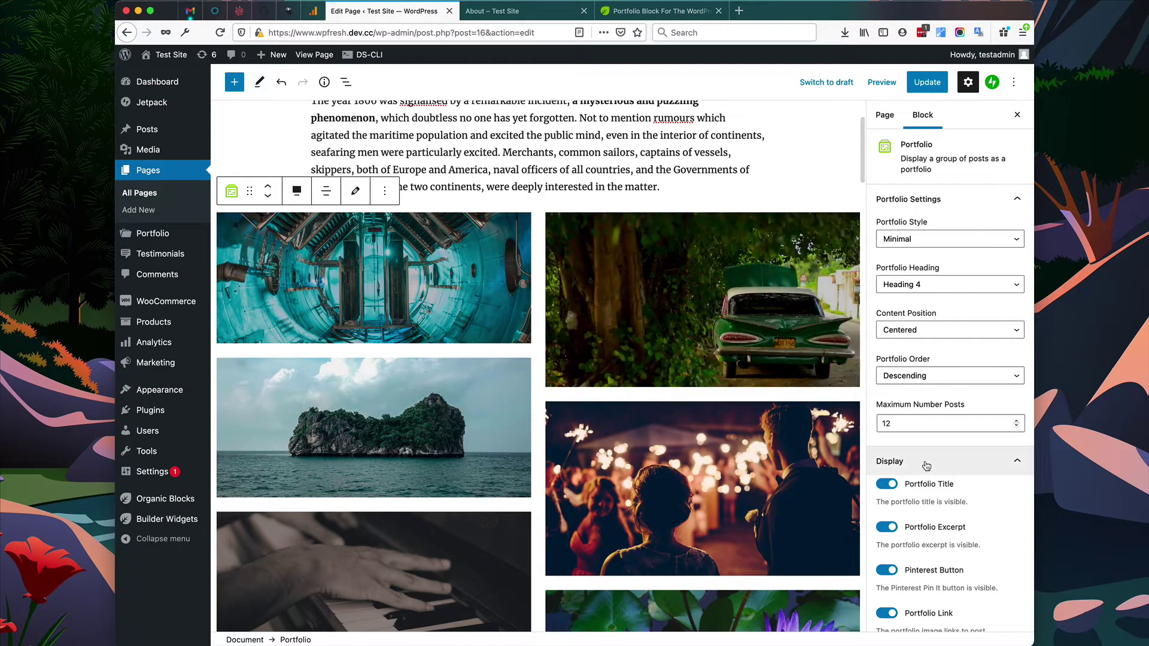
scroll(920, 462, down, 2)
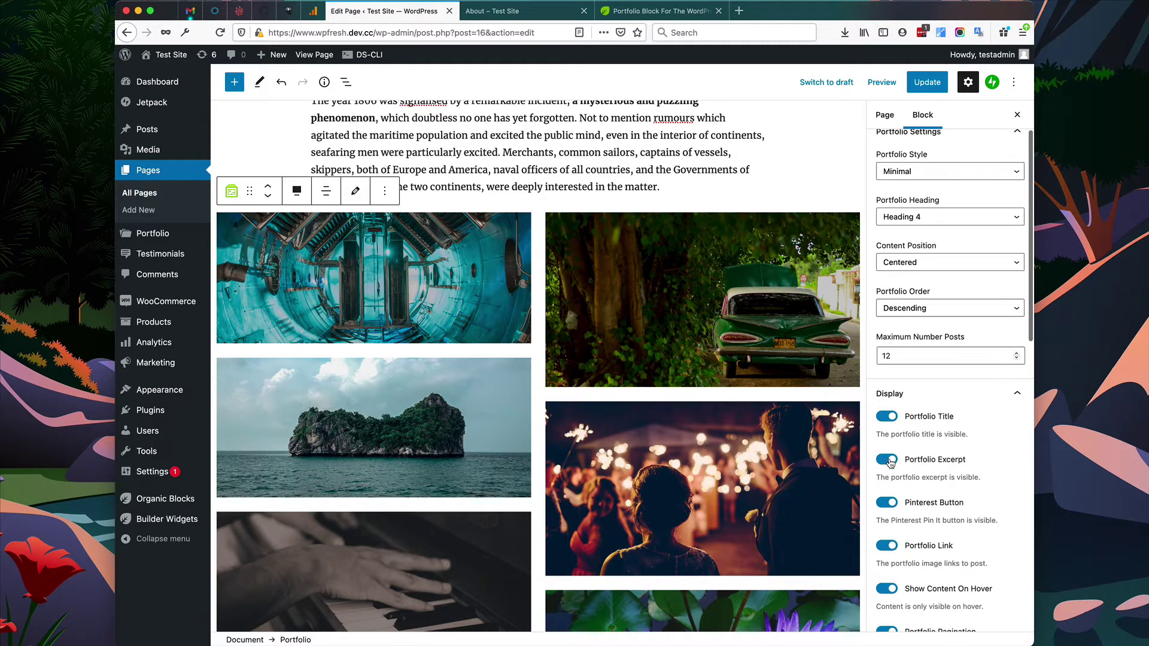
click(888, 459)
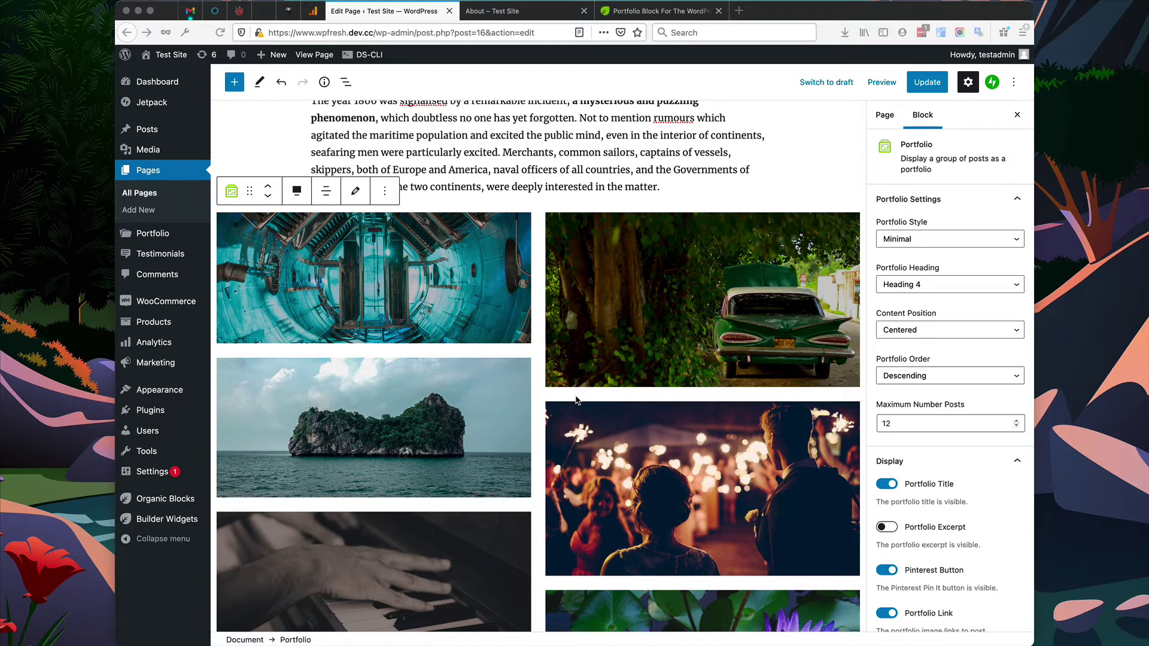
Set Portfolio Style to Modern, Portfolio Heading to Heading 6, and Content Position to Below Image.
click(957, 241)
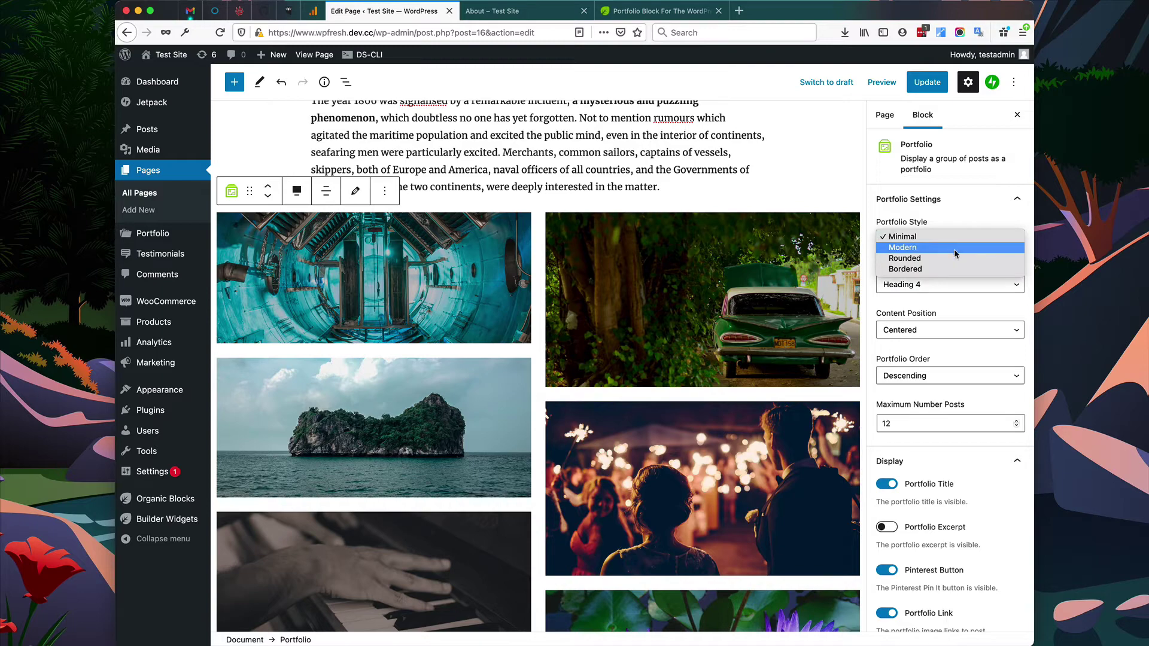
click(954, 248)
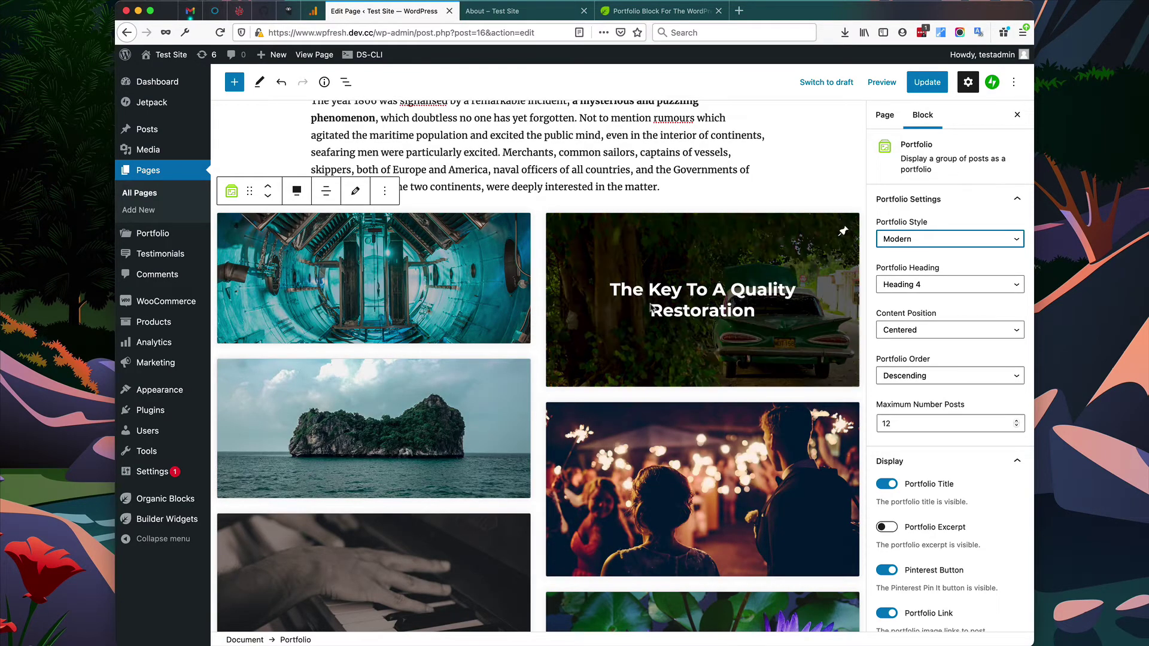
click(946, 284)
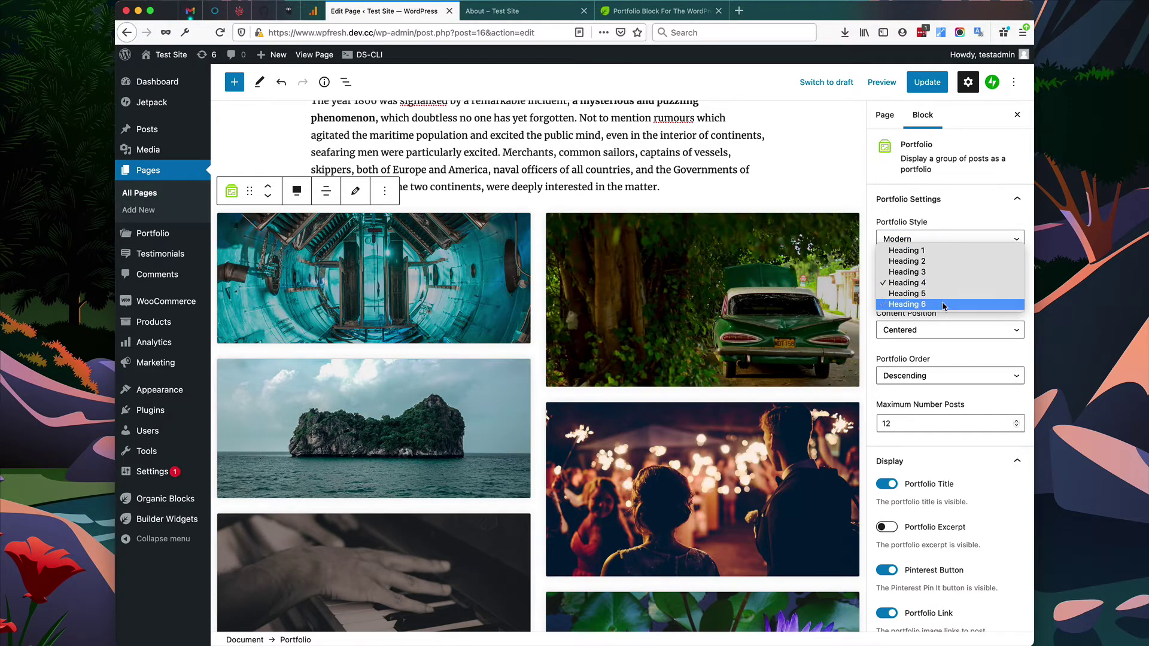
click(941, 303)
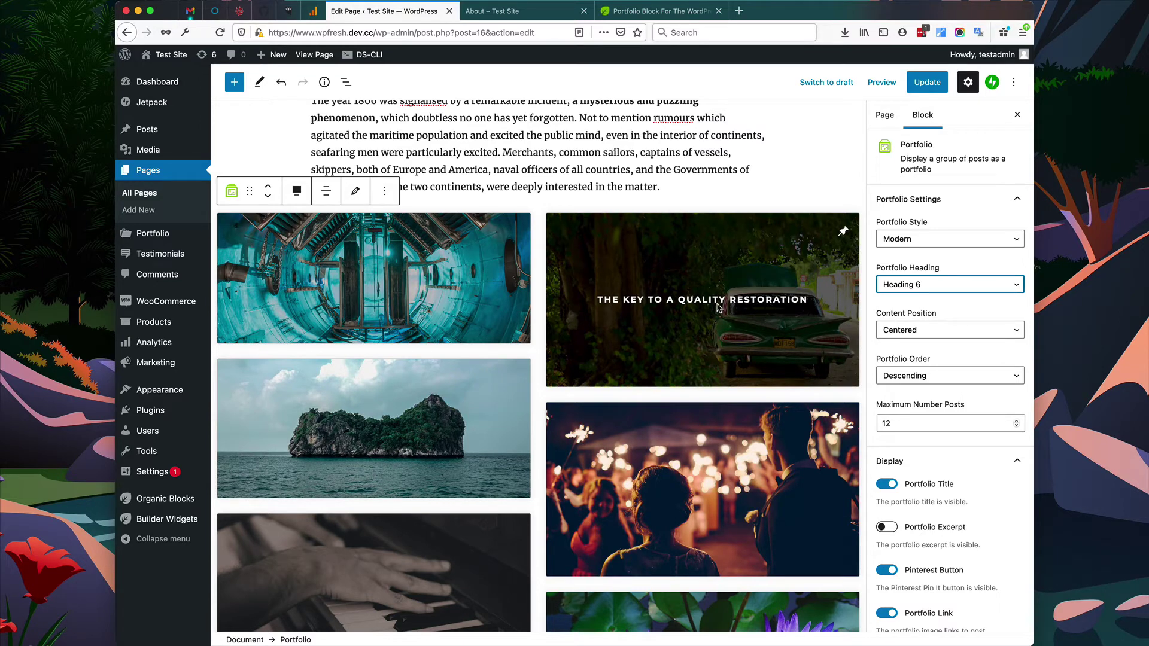
click(924, 330)
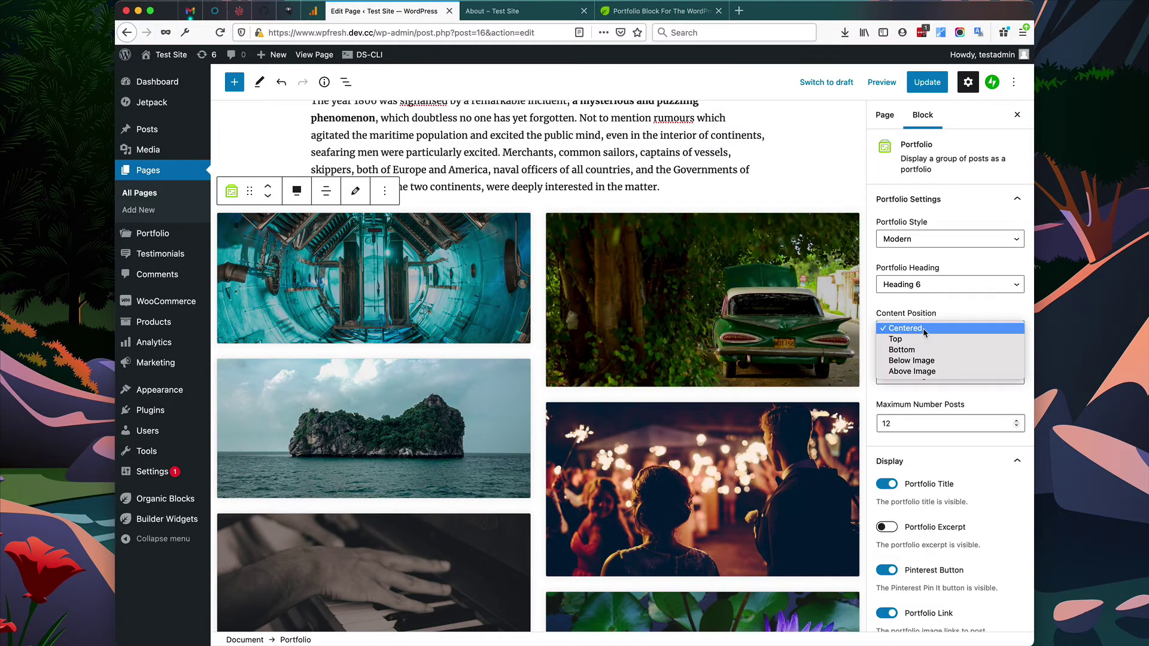
click(930, 361)
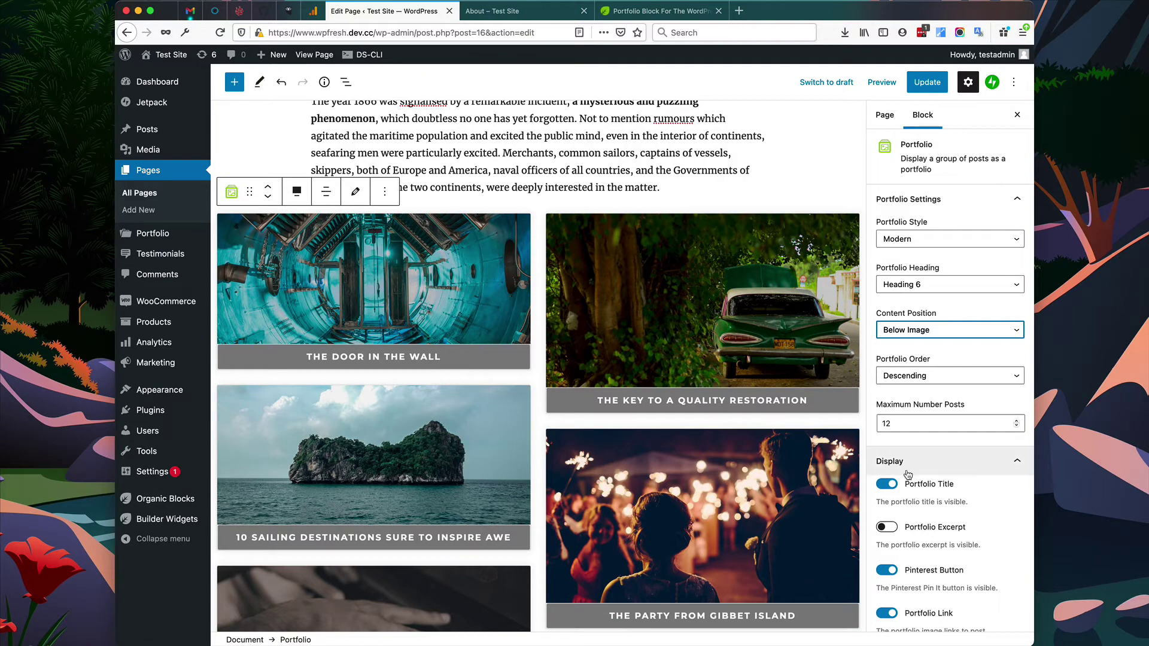
scroll(906, 464, down, 2)
scroll(906, 464, down, 2)
scroll(905, 463, down, 5)
scroll(905, 464, down, 2)
scroll(762, 402, down, 2)
scroll(762, 402, down, 2)
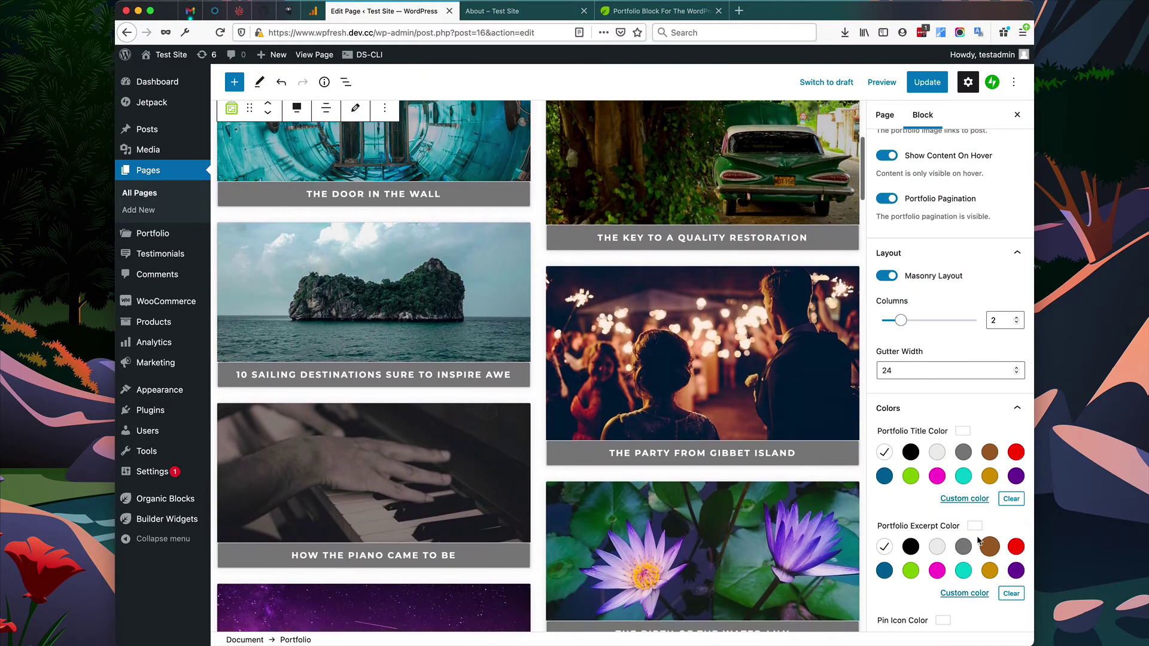
scroll(975, 539, down, 4)
scroll(976, 539, down, 2)
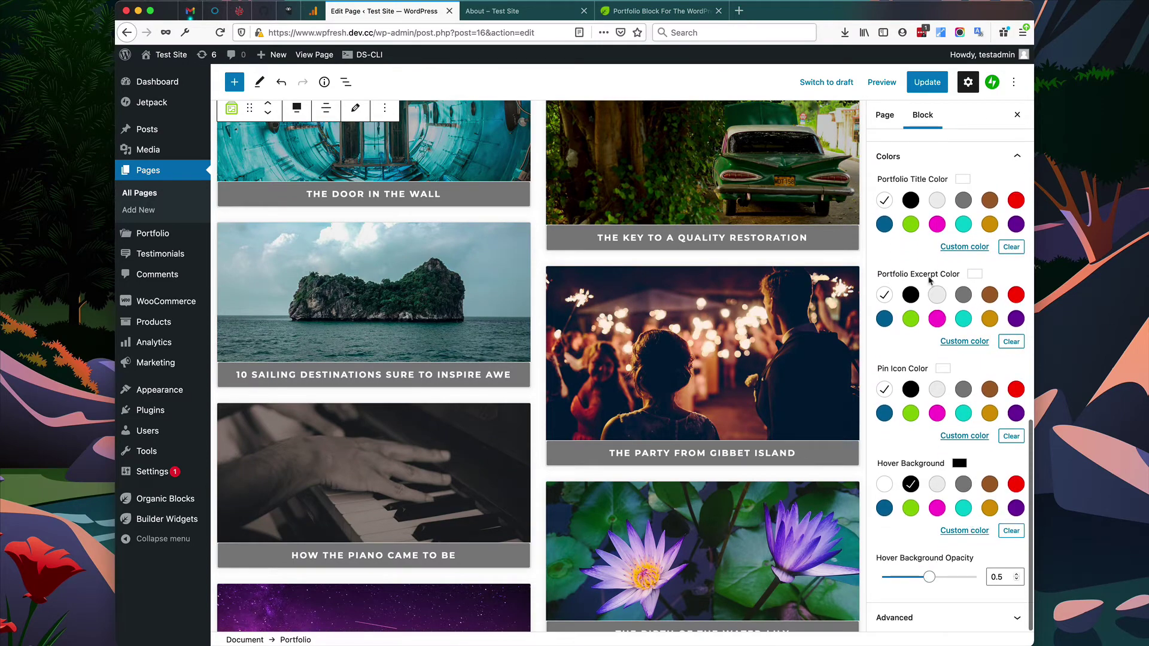
Set Portfolio Title Color to black and Hover Background Opacity to 0.
click(912, 199)
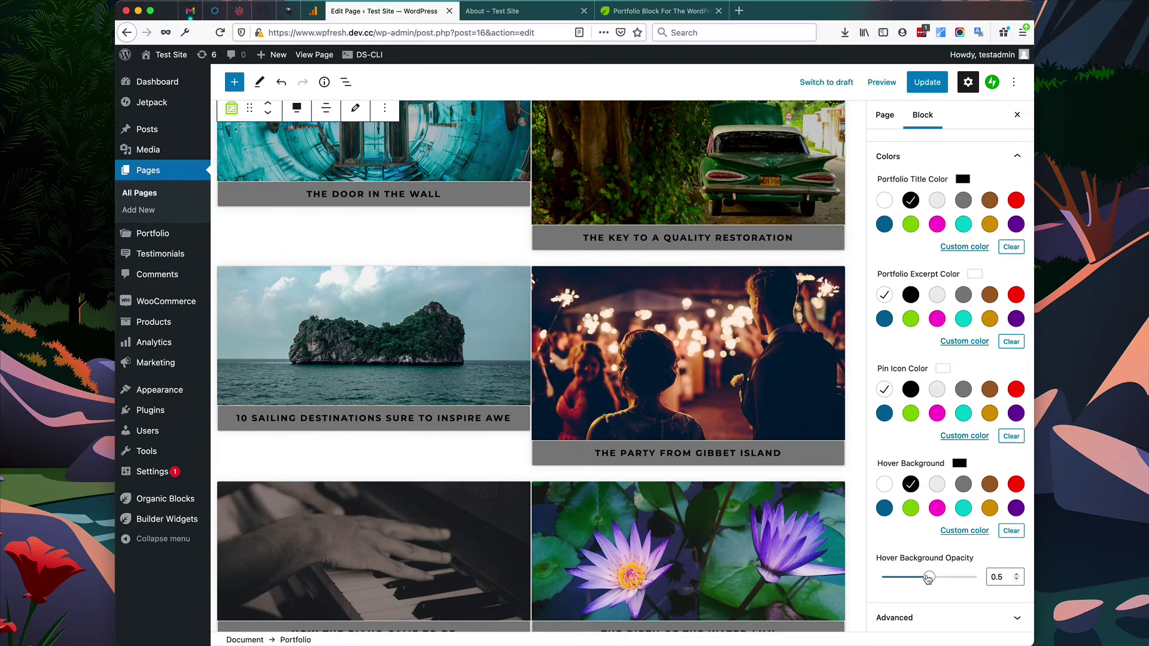
drag(930, 579, 882, 576)
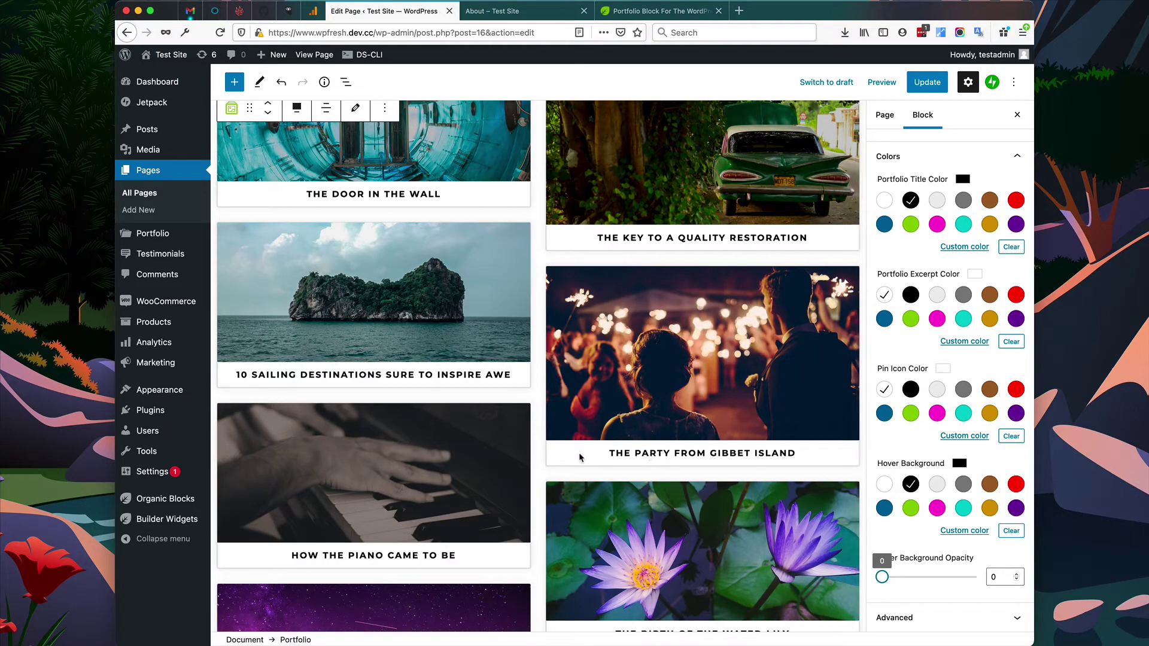
scroll(705, 484, up, 1)
scroll(909, 523, up, 2)
scroll(909, 524, up, 2)
scroll(908, 524, up, 2)
scroll(908, 523, up, 2)
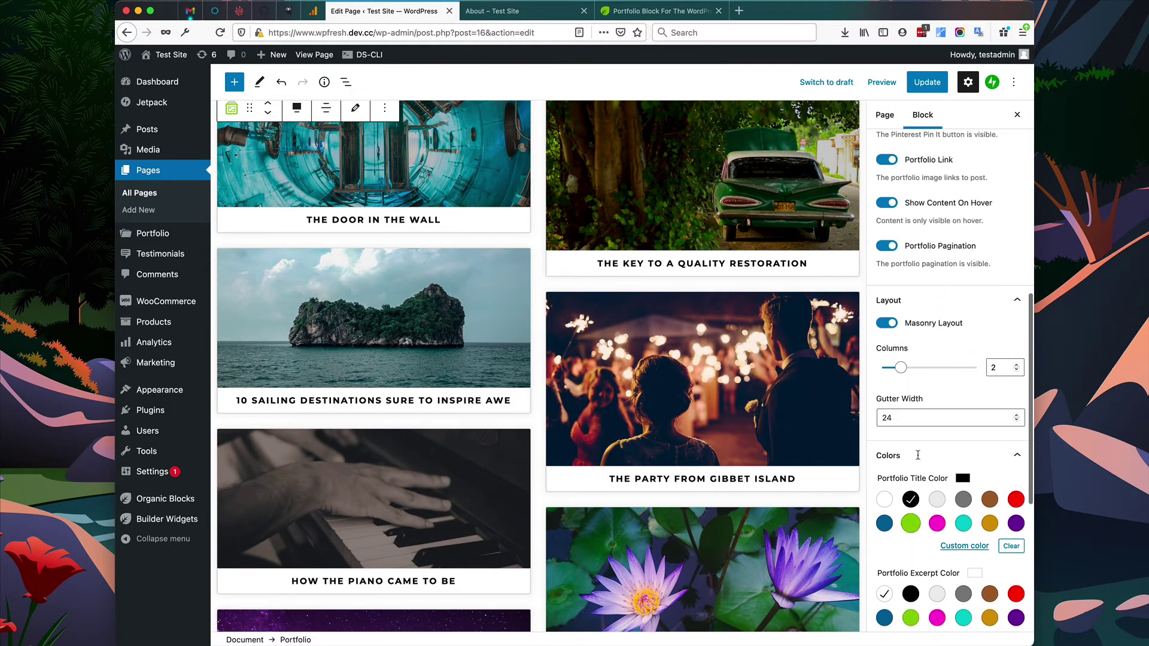
Change the Columns setting from 2 to 3 and the Gutter Width to 6.
click(997, 367)
key(Up)
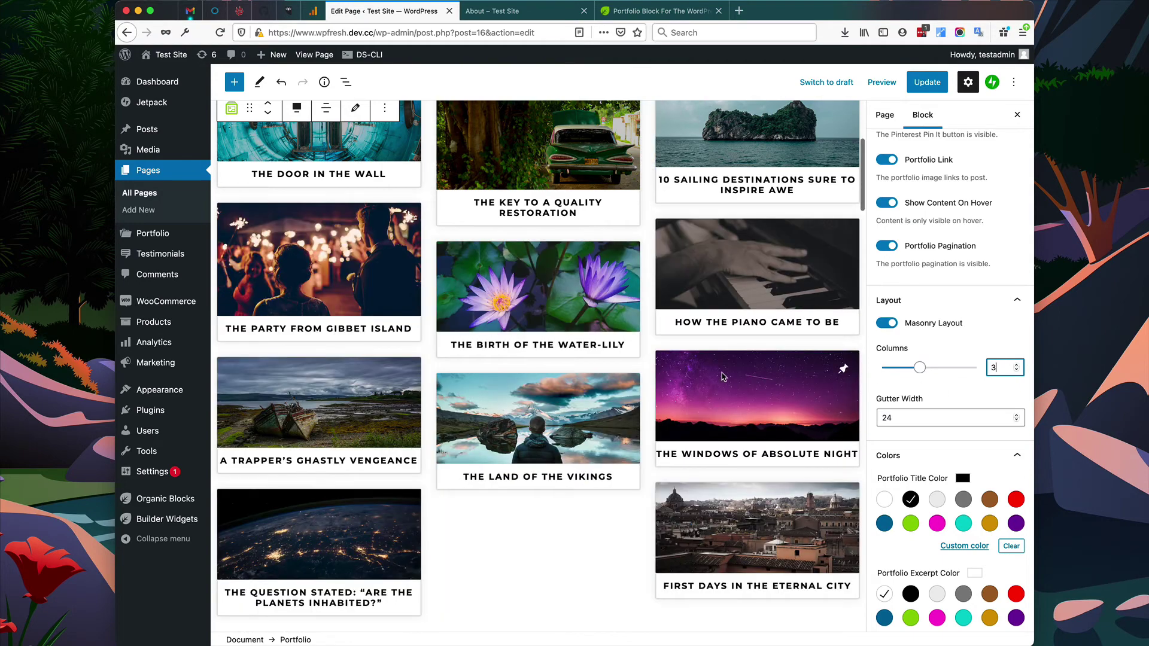
scroll(718, 368, up, 2)
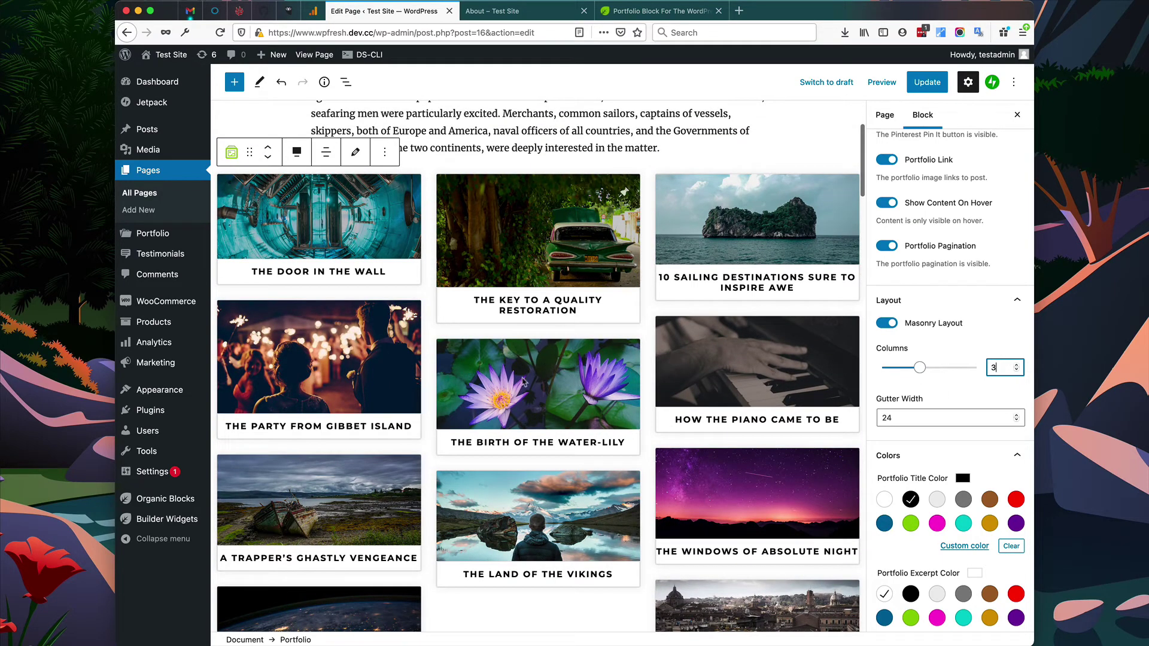
click(899, 418)
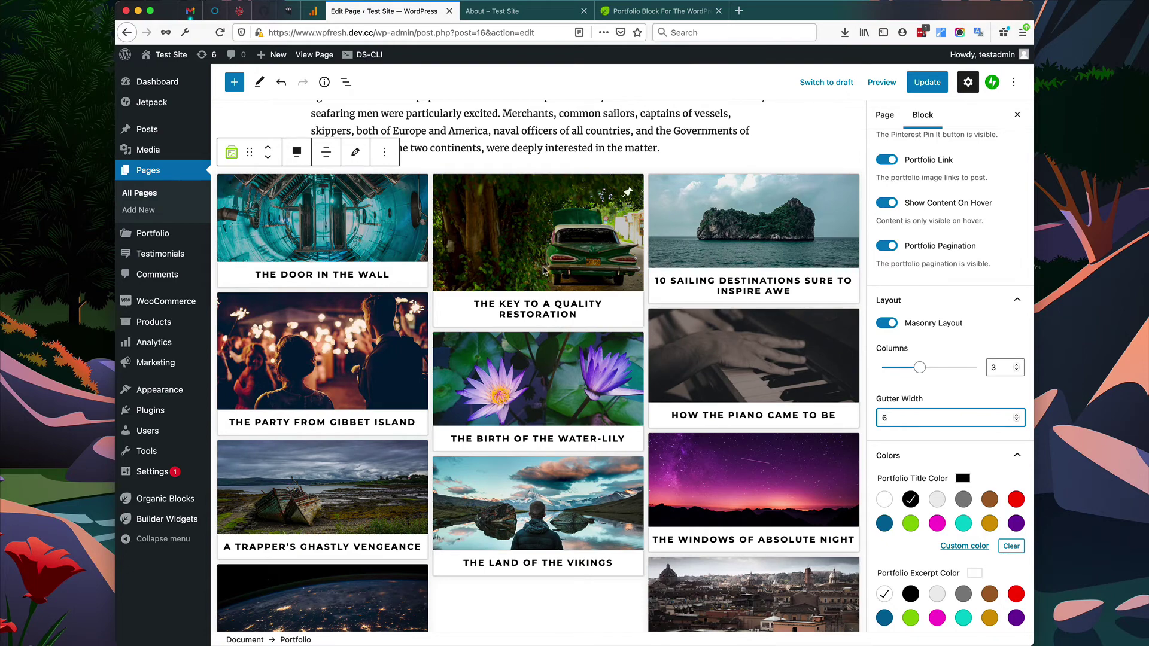
mouse_move(541, 384)
text(6)
scroll(731, 390, down, 3)
scroll(731, 391, up, 4)
scroll(732, 391, up, 1)
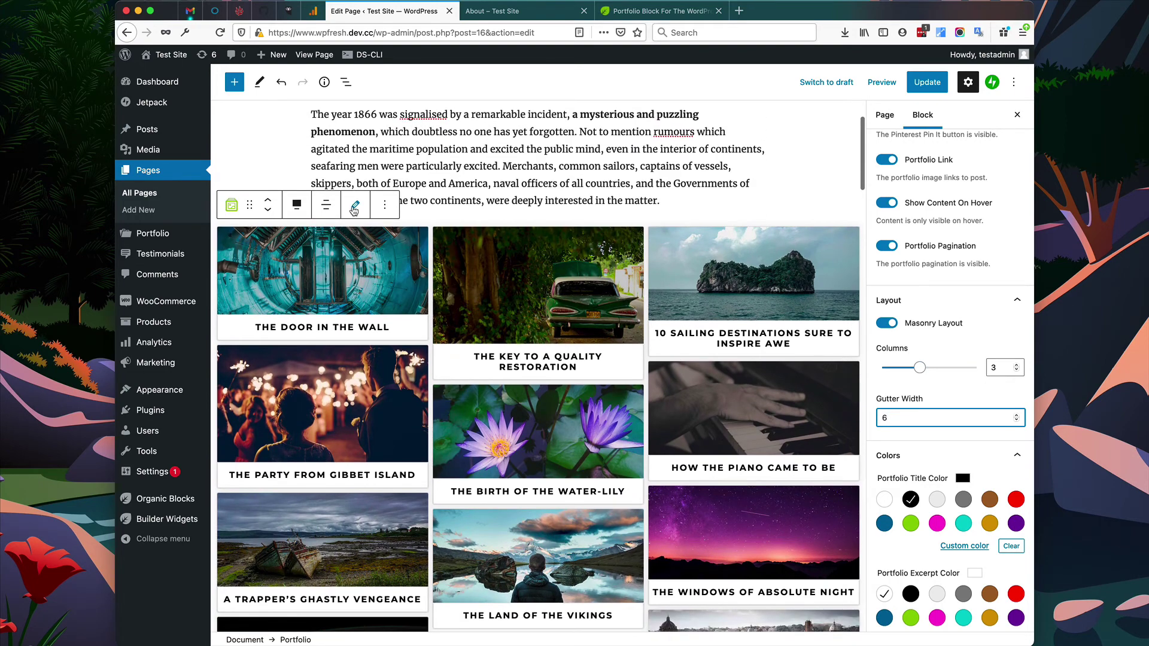
Show Products from all categories (Apparel through Used), then open the Organic Themes Blocks page.
click(354, 207)
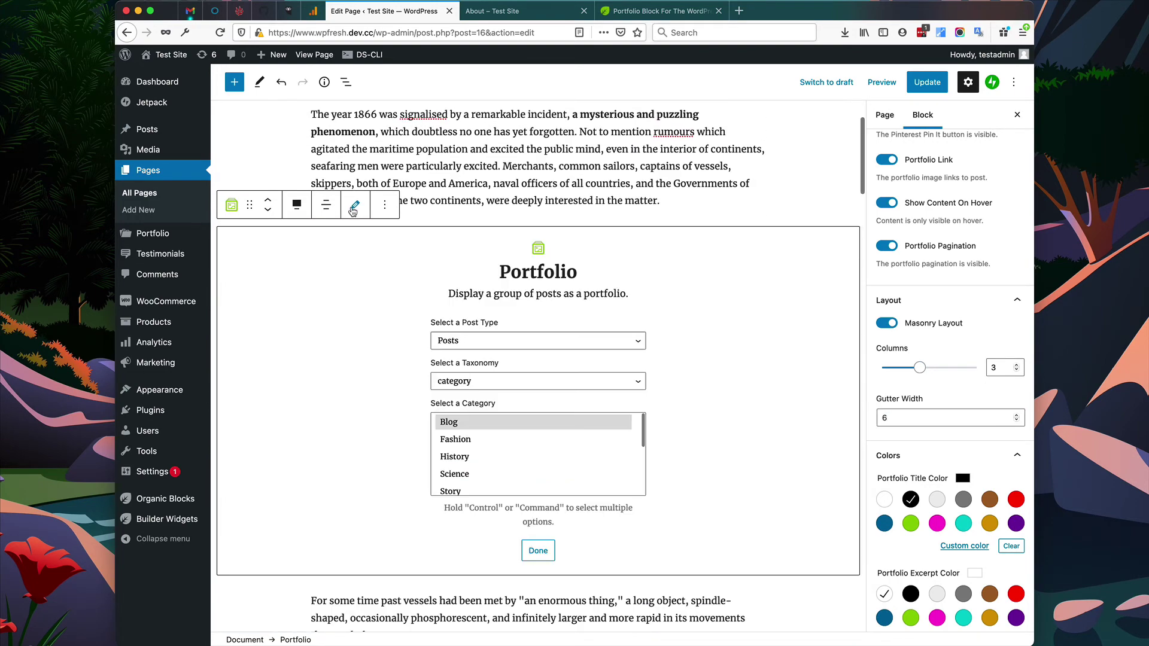
click(621, 342)
click(617, 350)
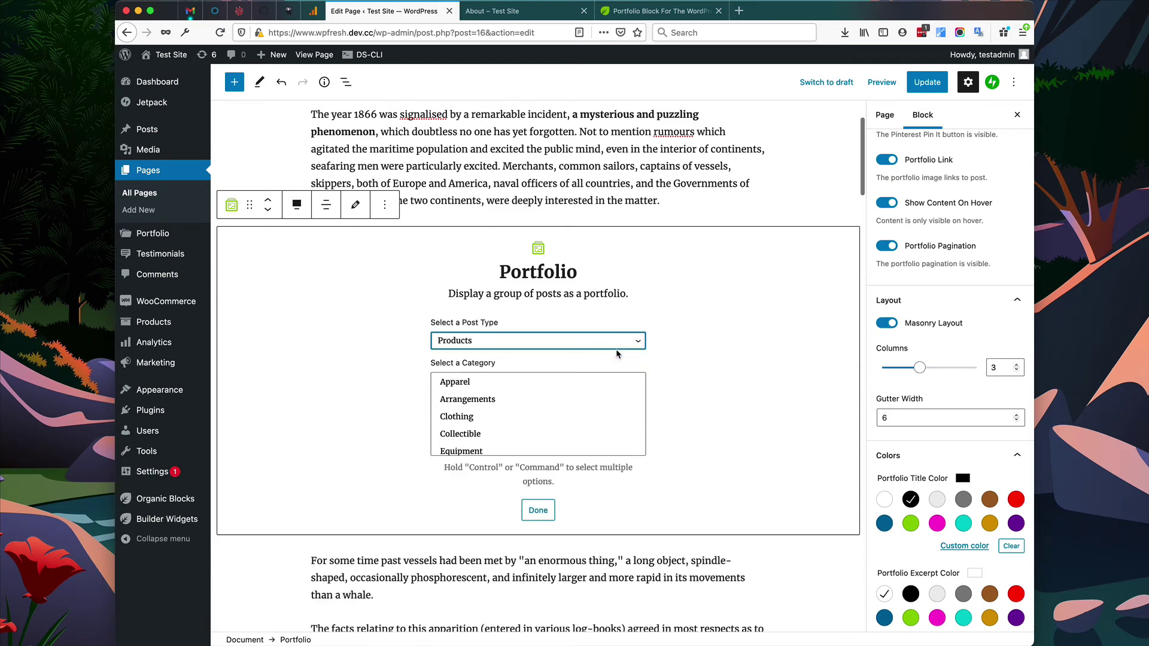
click(567, 387)
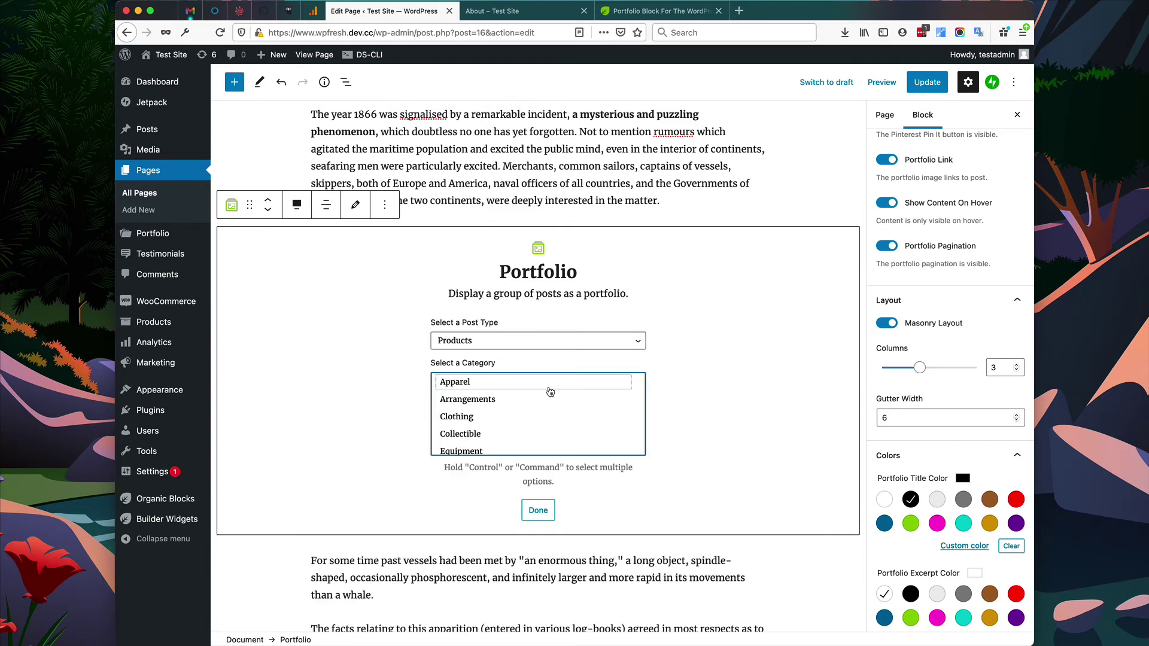
click(550, 391)
scroll(518, 439, down, 2)
scroll(517, 438, down, 3)
shift+click(519, 447)
click(539, 510)
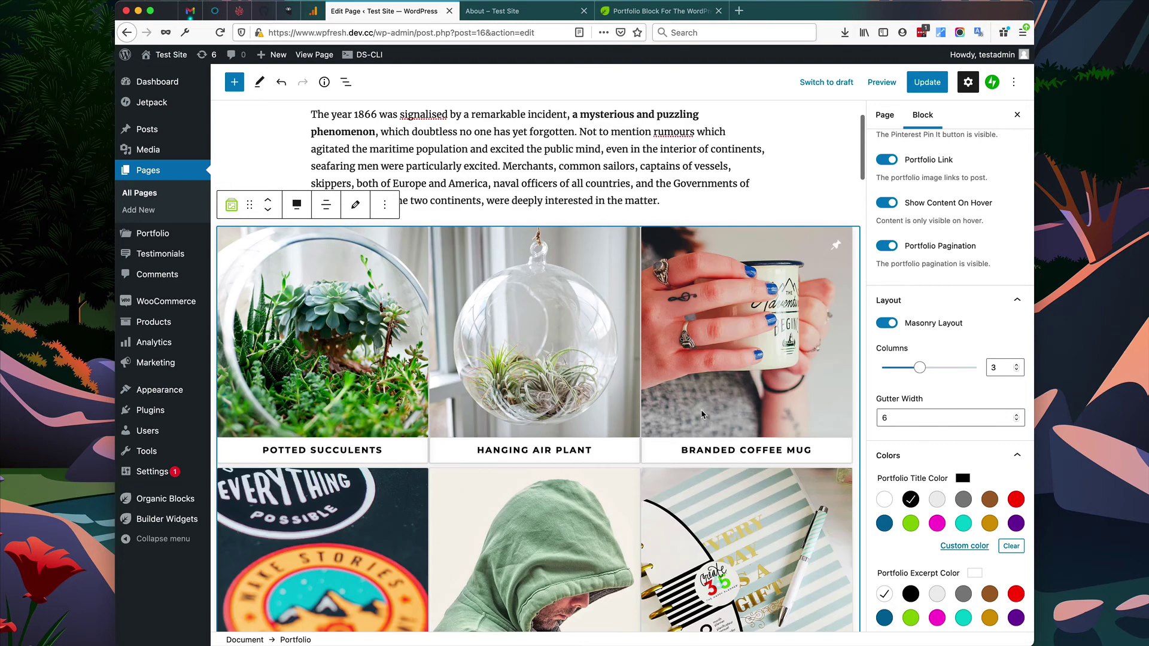
scroll(697, 340, down, 2)
scroll(697, 341, down, 3)
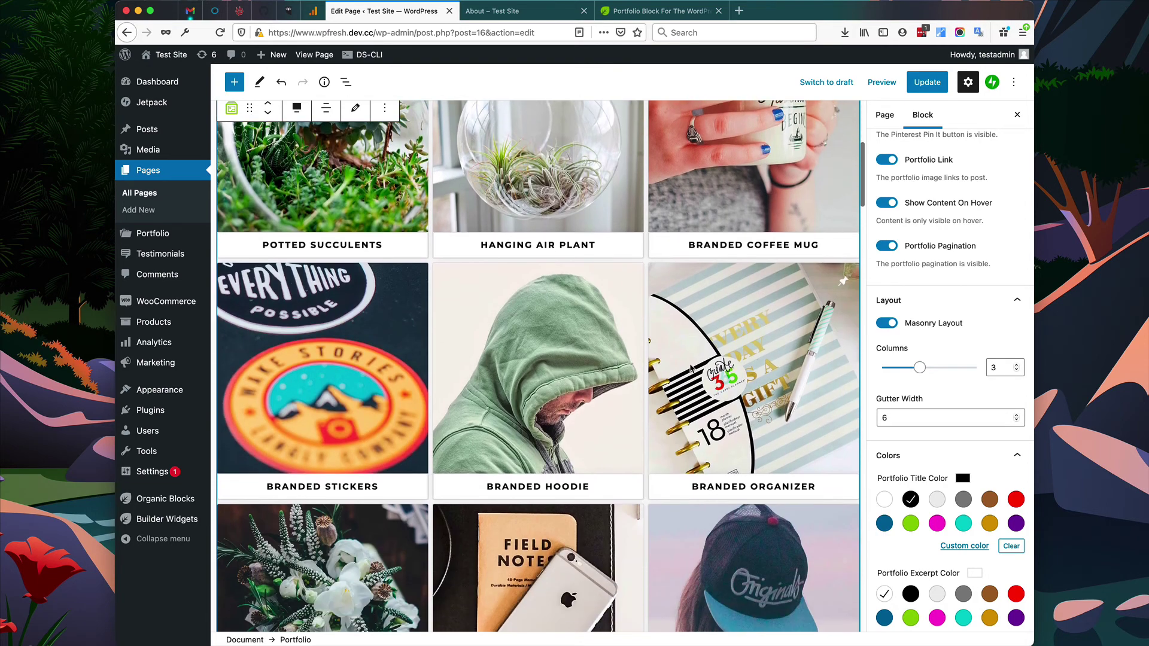
scroll(563, 417, up, 5)
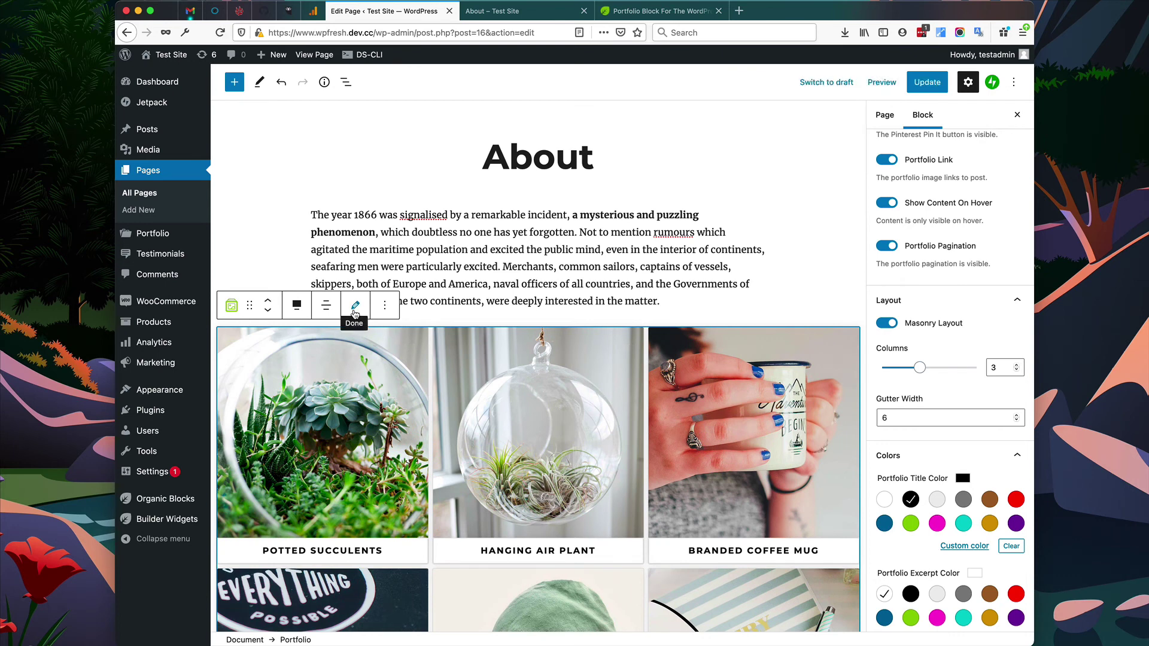
scroll(812, 326, down, 3)
scroll(545, 485, down, 3)
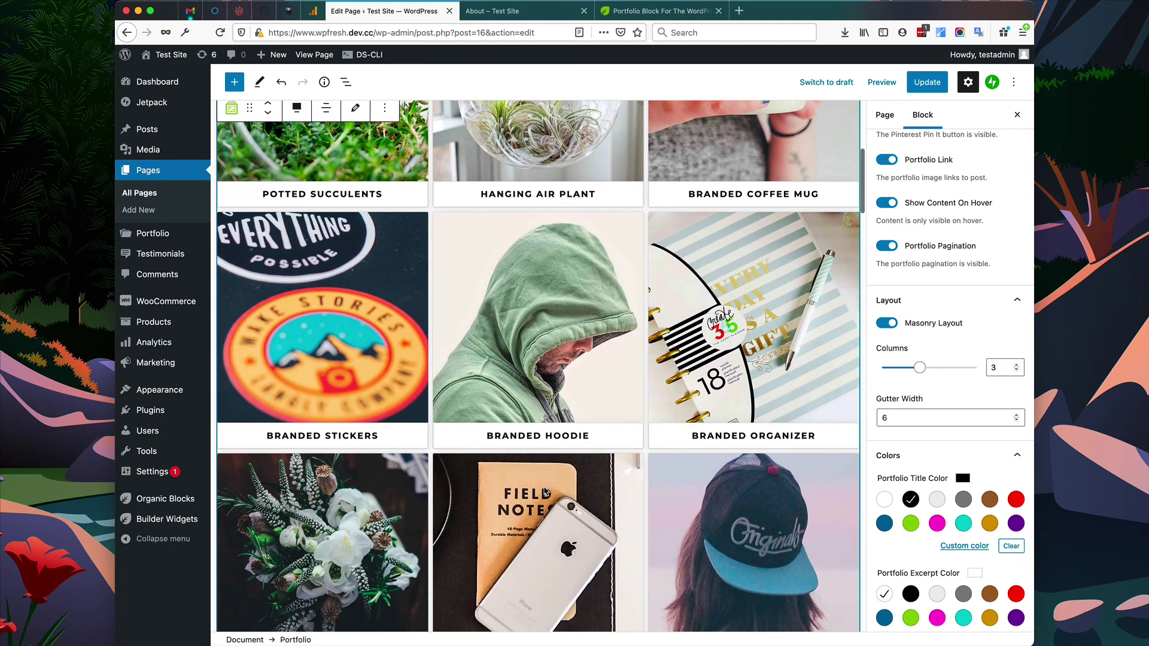
scroll(542, 485, down, 3)
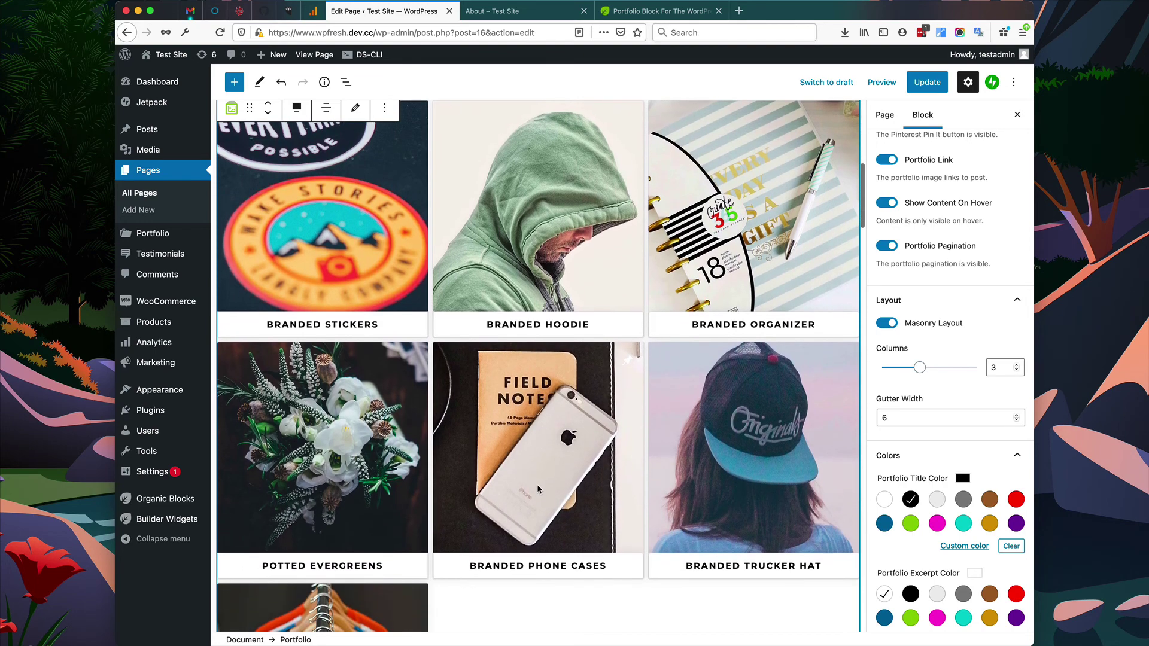
scroll(585, 484, up, 3)
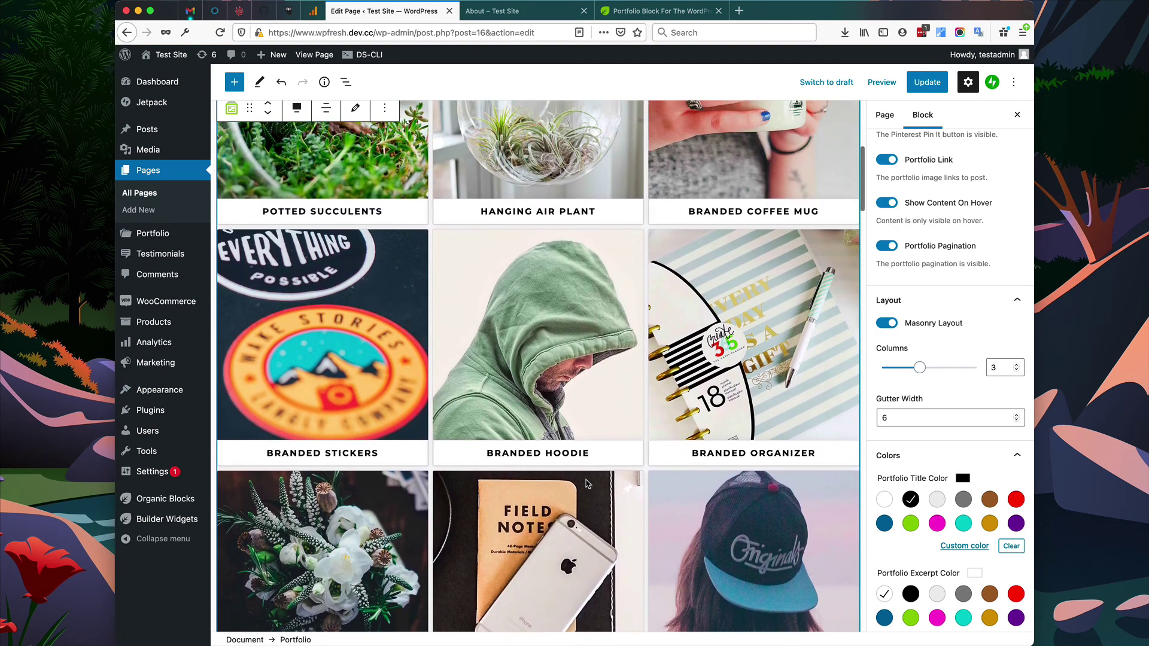
scroll(586, 483, up, 1)
scroll(585, 483, up, 2)
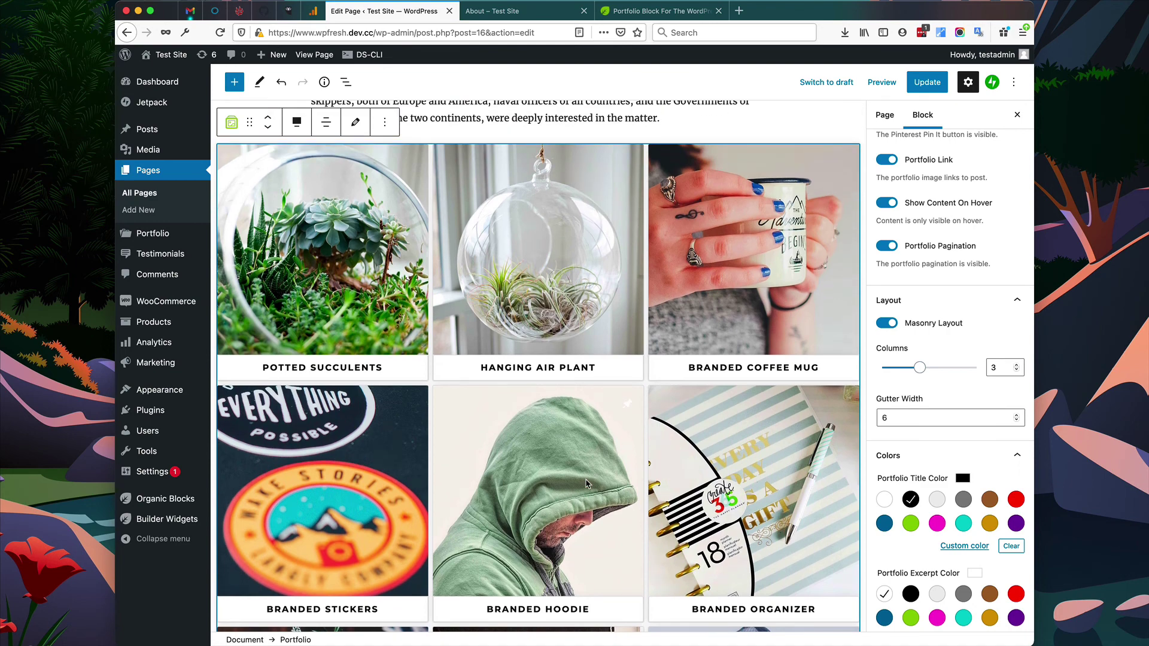
scroll(585, 479, up, 3)
scroll(585, 478, up, 1)
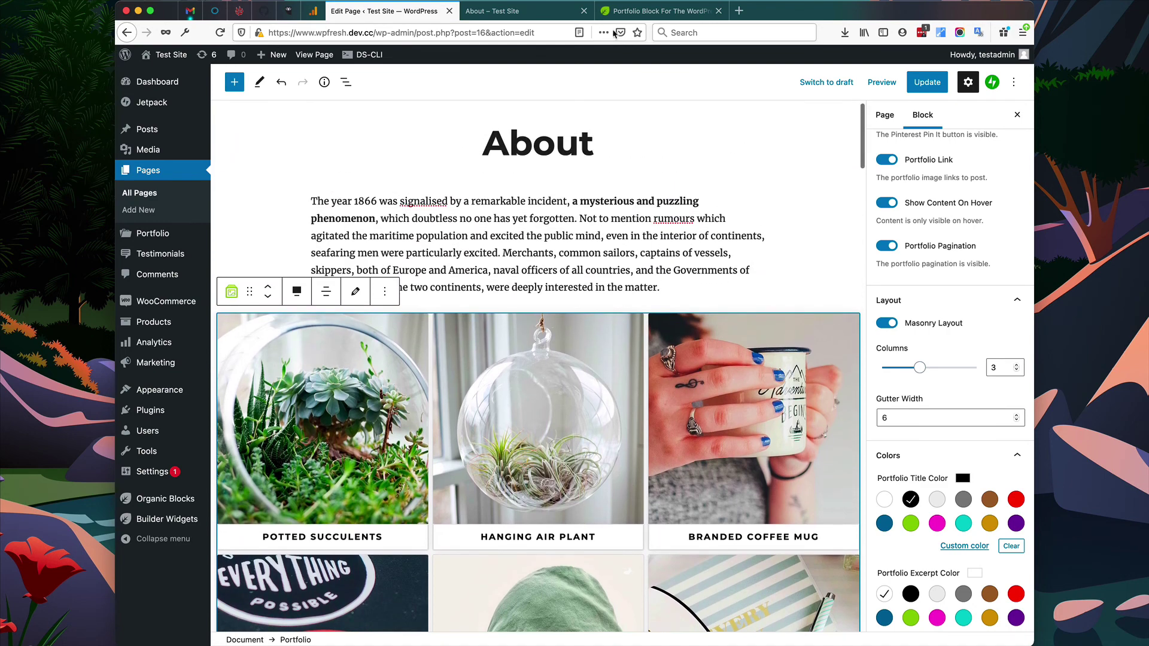
click(631, 12)
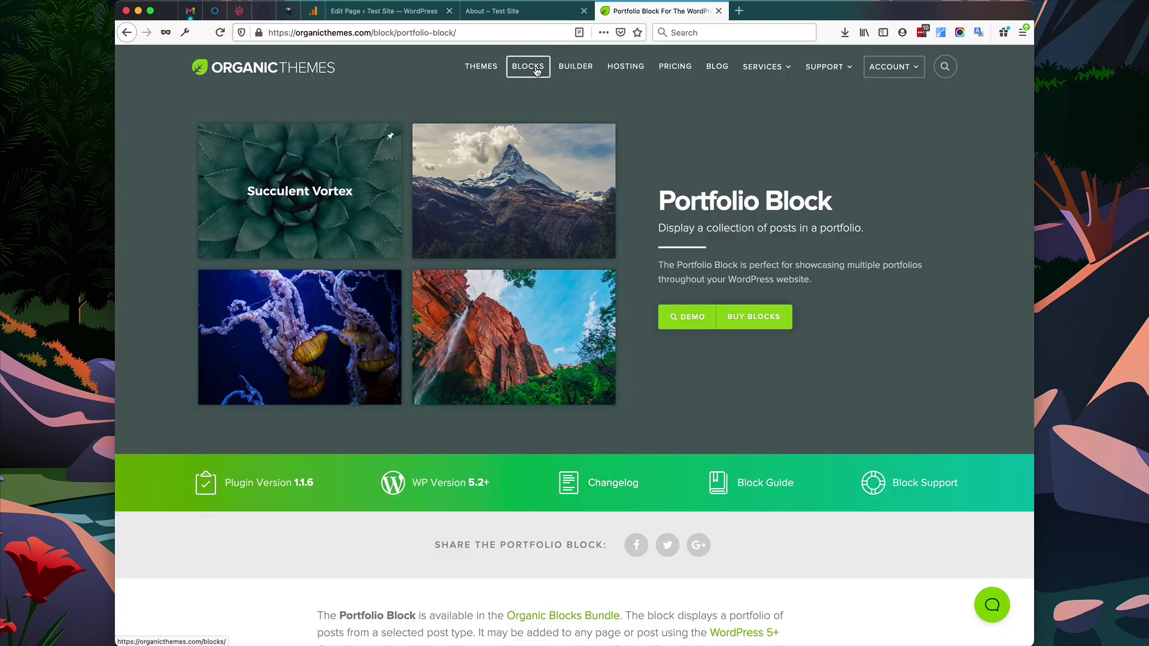